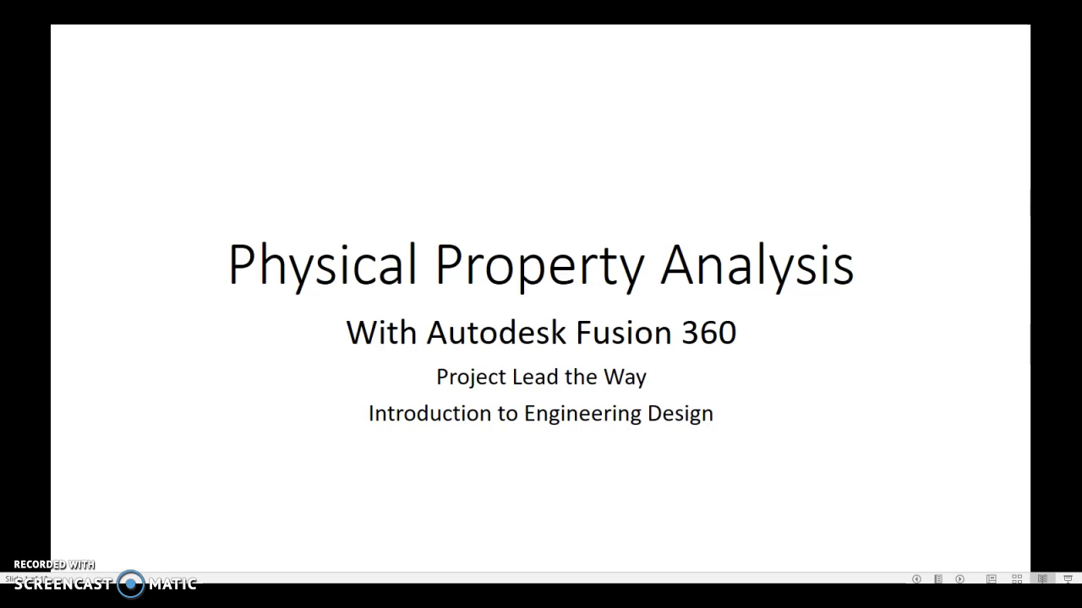
- Advance from the title slide to the Example 1: Using Mass slide
key(Right)
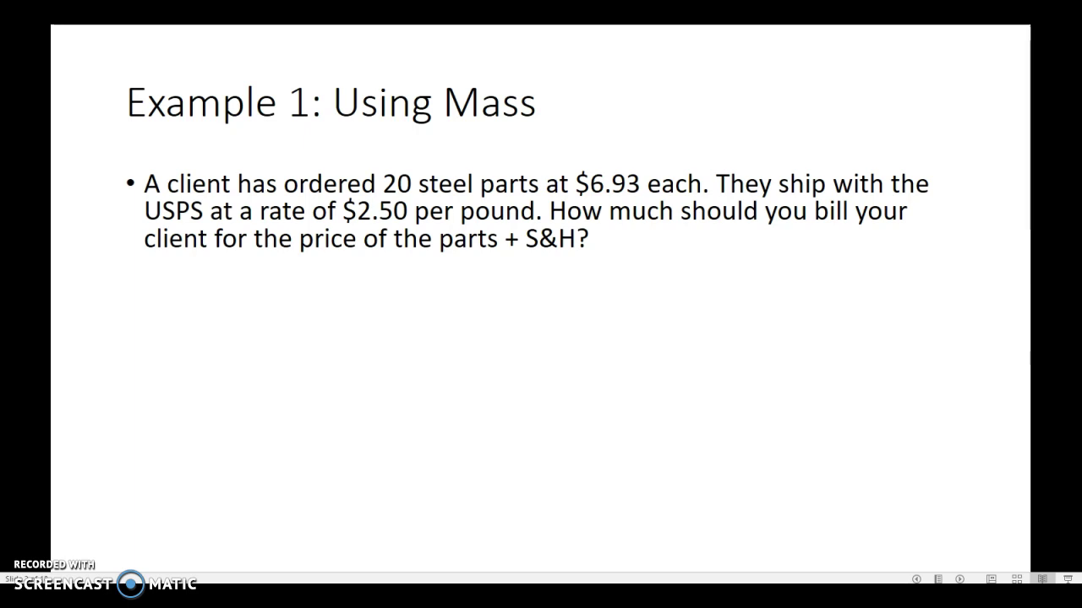
- In Fusion 360, measure the bracket's left vertical edge as 6.00 in, then close Measure
mouse_move(181, 592)
click(186, 541)
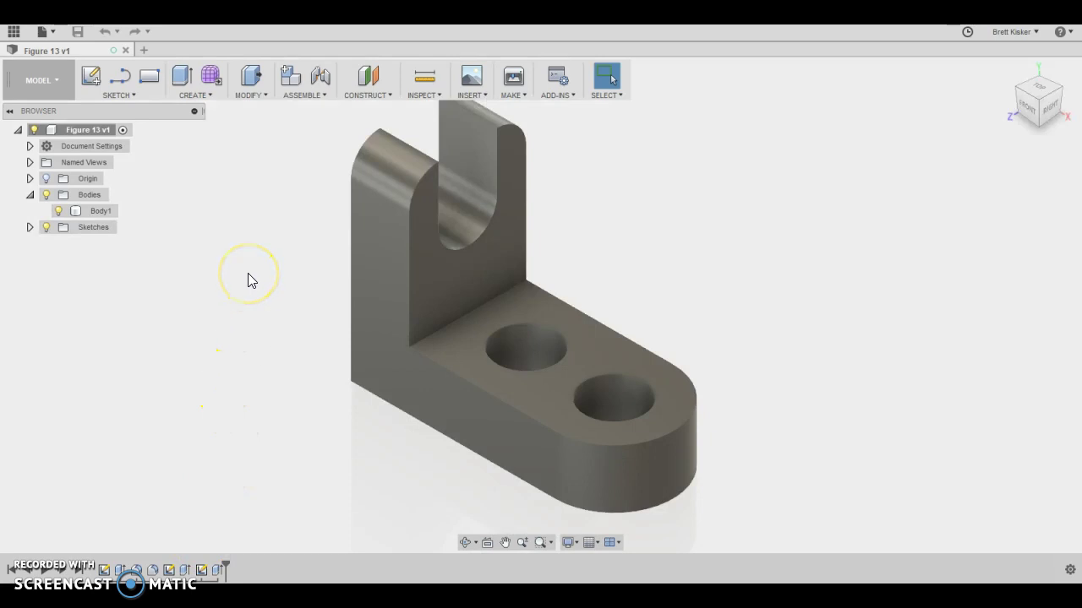
click(426, 77)
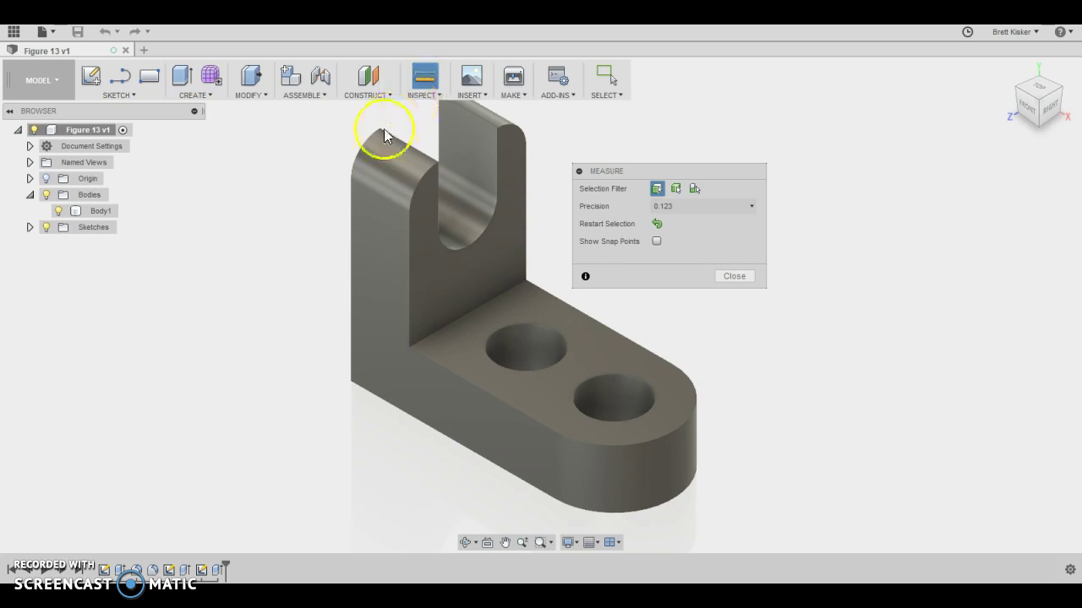
click(351, 235)
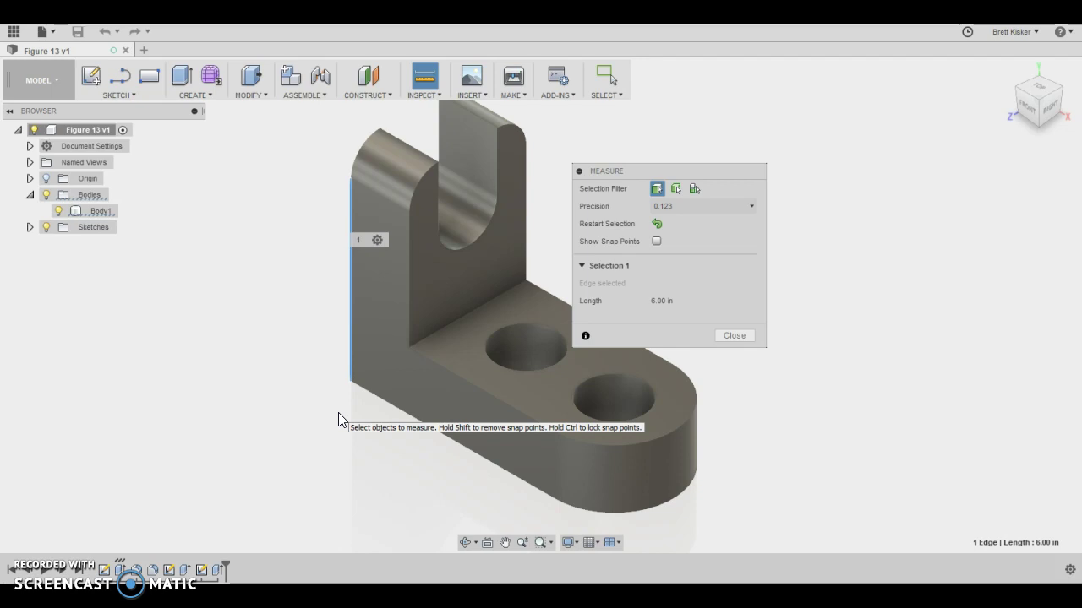
click(734, 336)
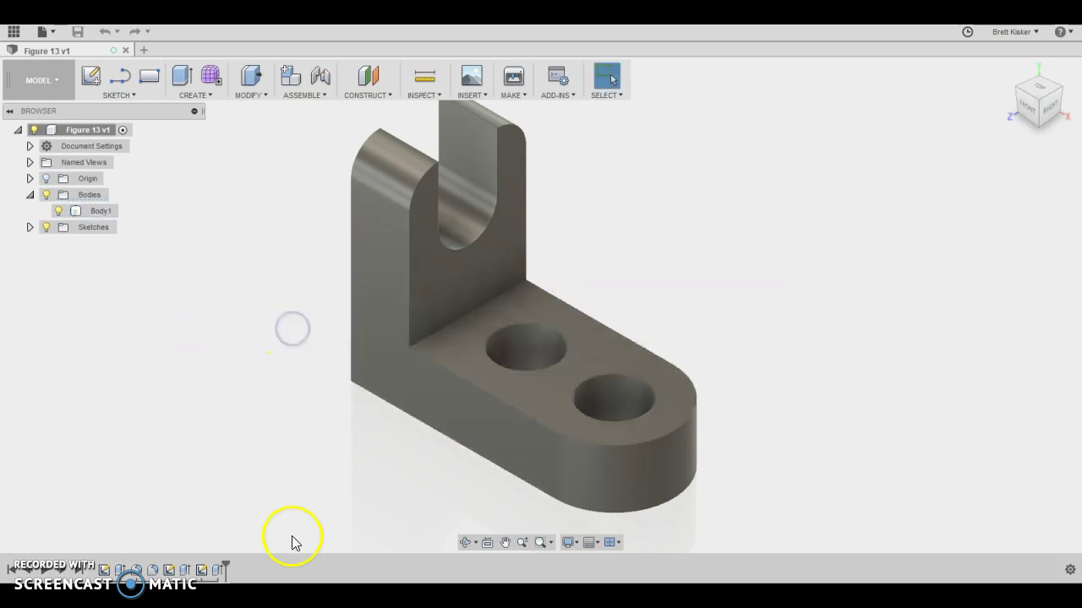
- Reveal the order cost (20 x $6.93 = $138.60) and the still-needed weight, then reach Using Properties
key(alt+Tab)
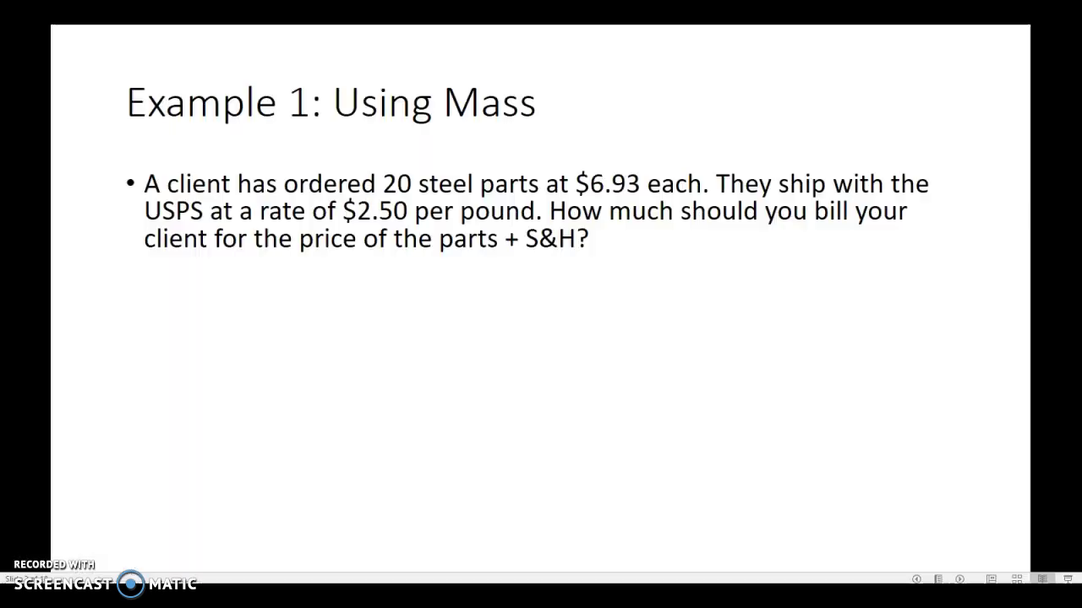
click(379, 443)
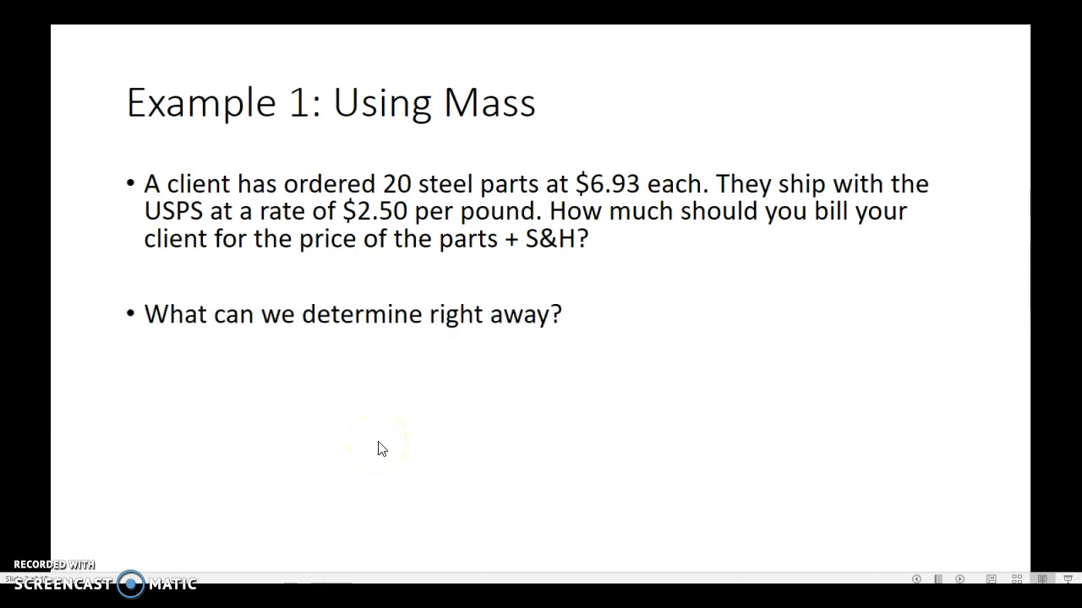
click(1057, 423)
key(Right)
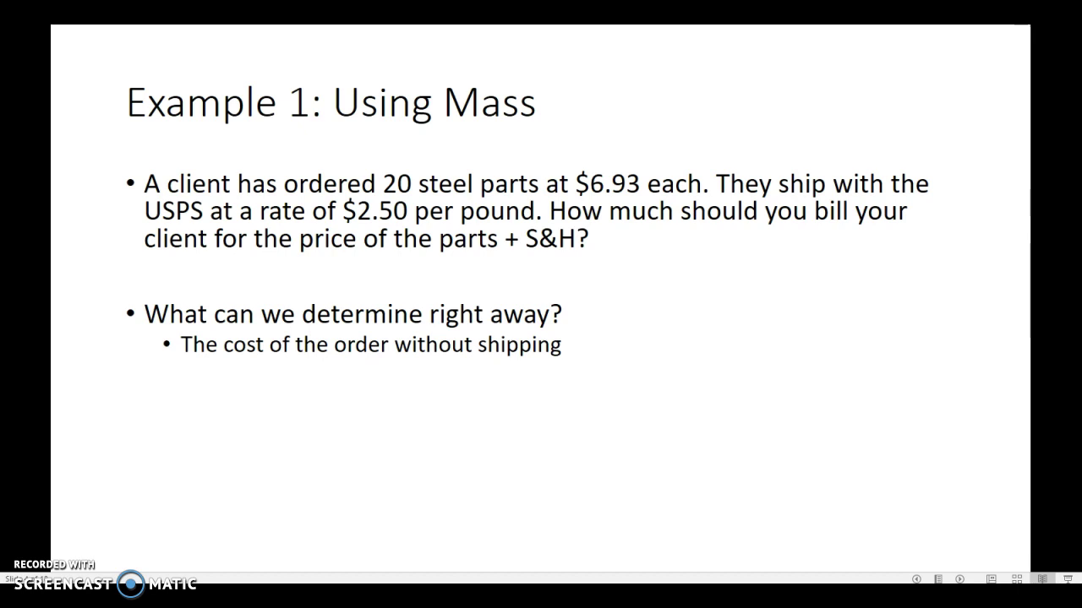
key(Right)
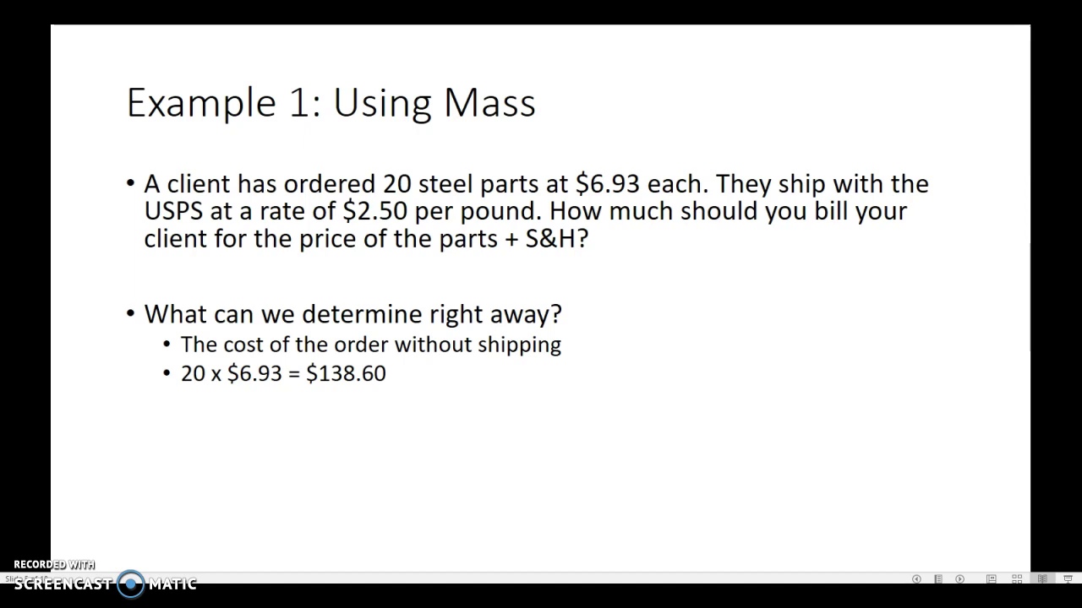
key(Right)
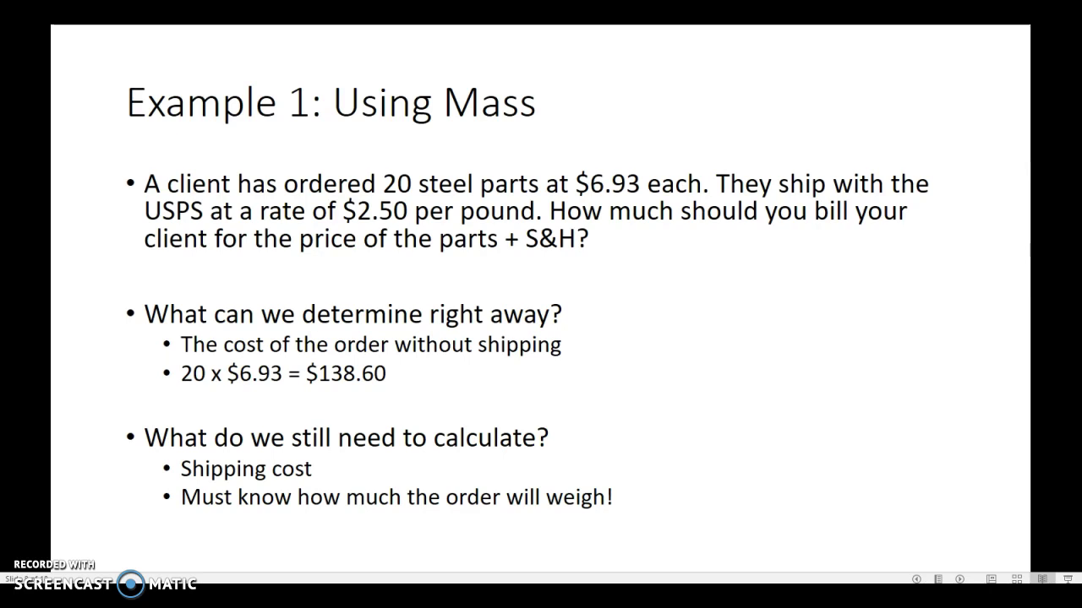
key(Right)
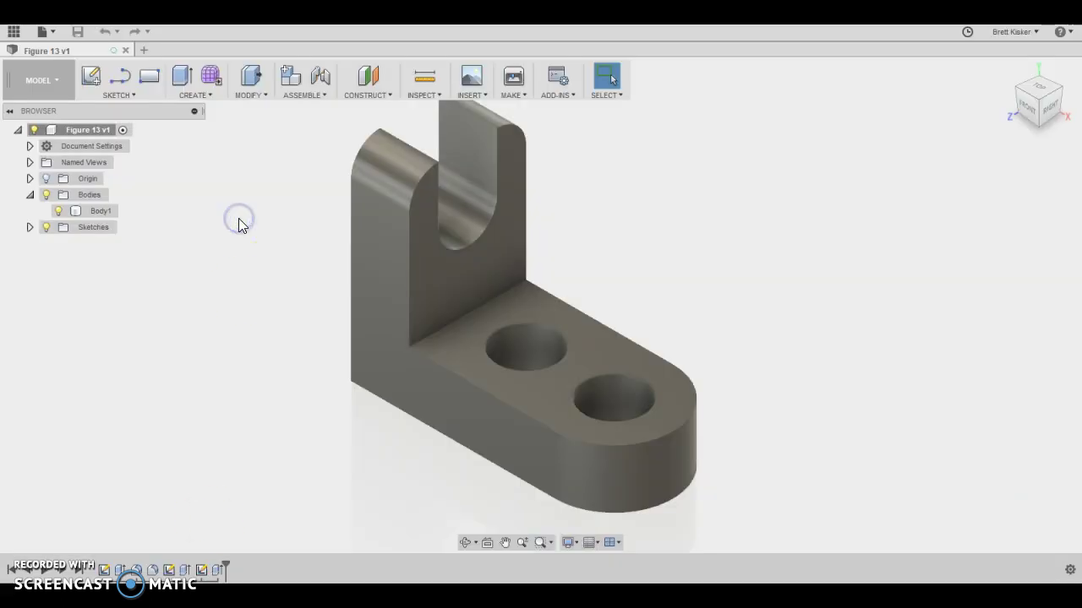
- Assign Steel from the Metal physical material library to the bracket body
click(253, 95)
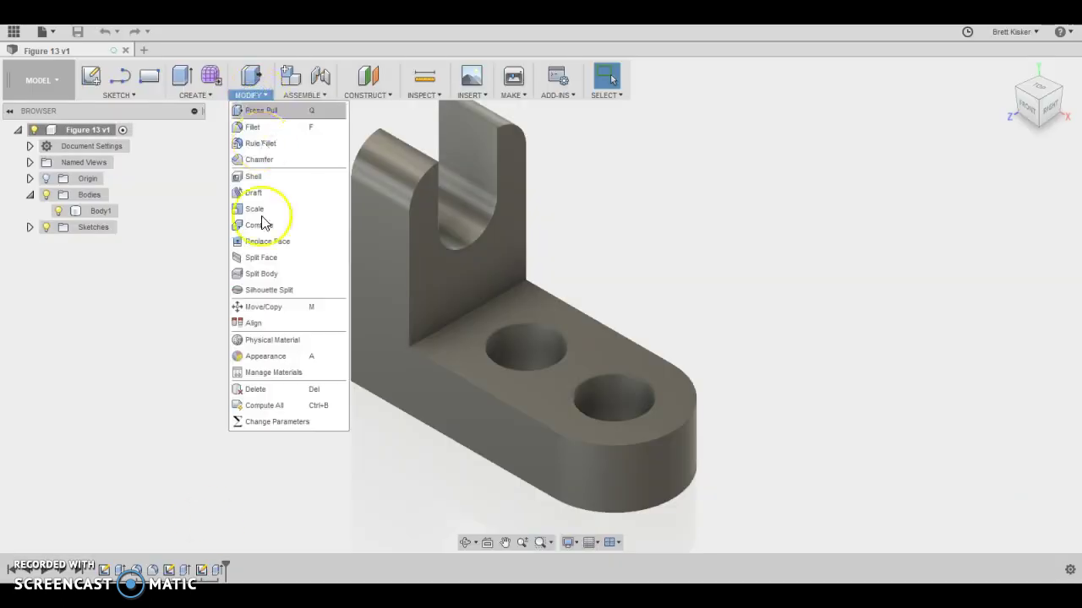
click(264, 342)
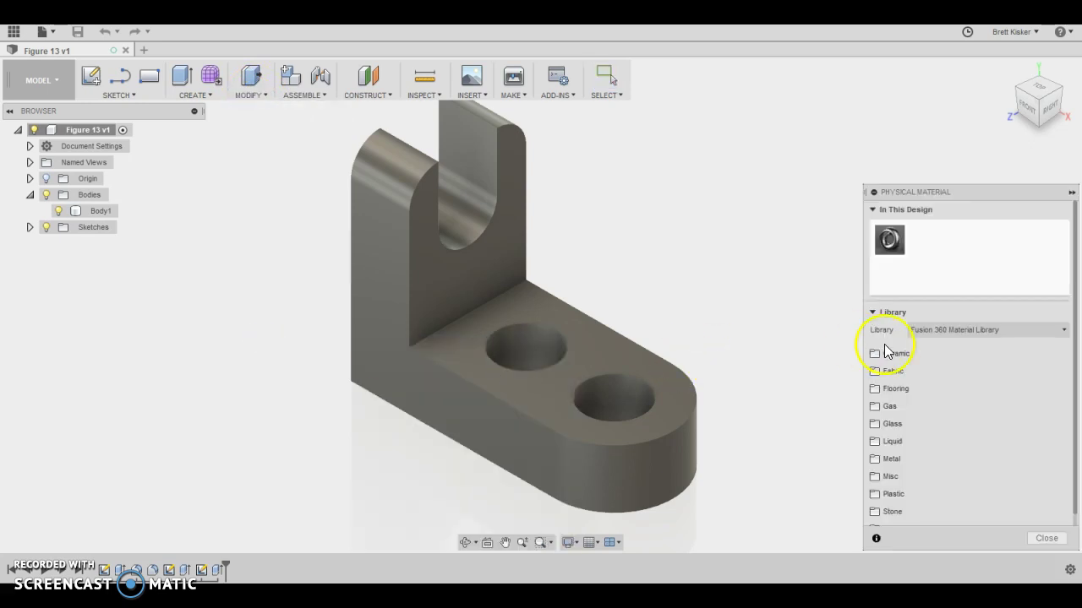
scroll(921, 406, down, 1)
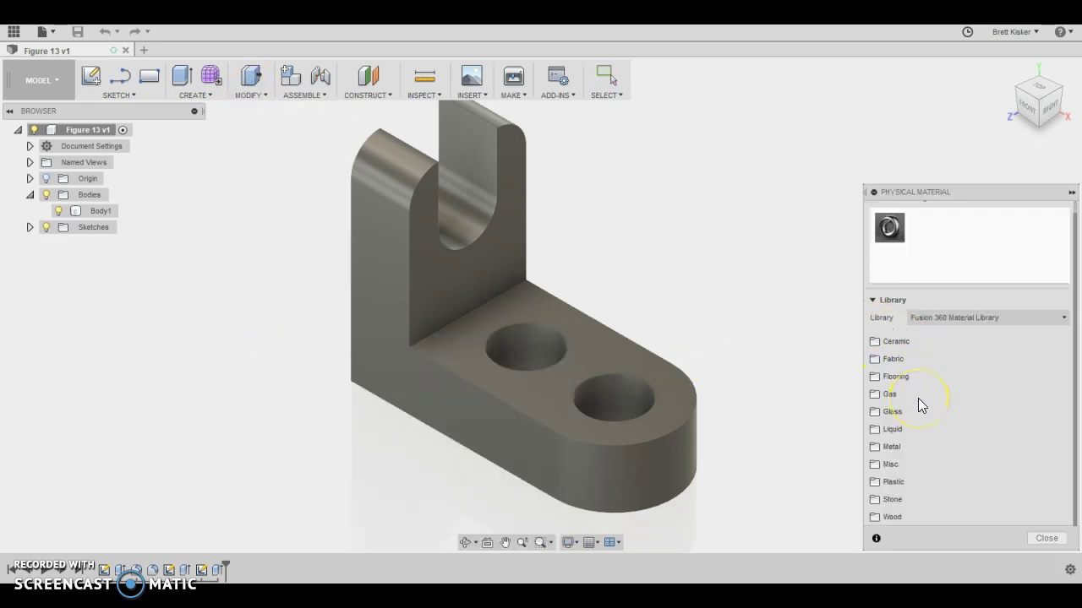
click(886, 448)
scroll(922, 487, down, 3)
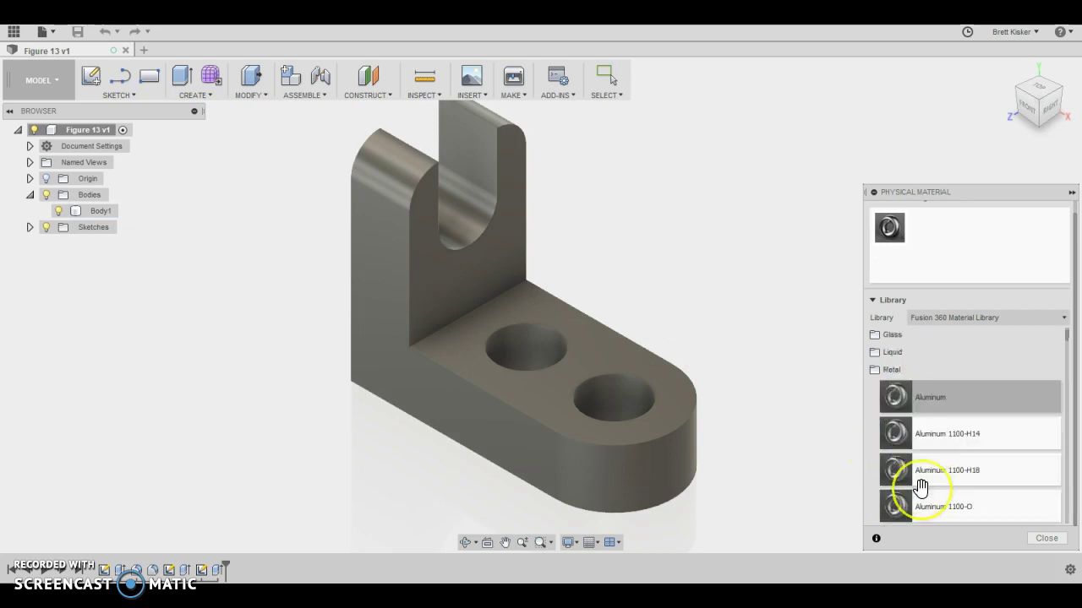
scroll(920, 487, down, 20)
scroll(920, 488, up, 5)
scroll(920, 488, up, 1)
drag(919, 480, 628, 390)
click(742, 161)
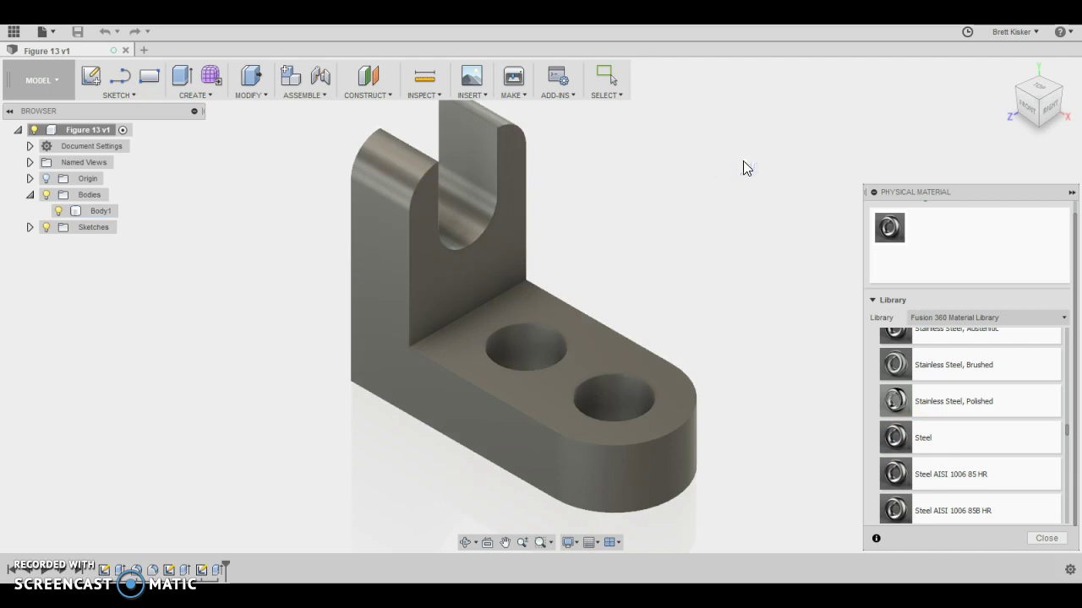
- Check the design's material and reapply library Steel to the bracket body
click(890, 230)
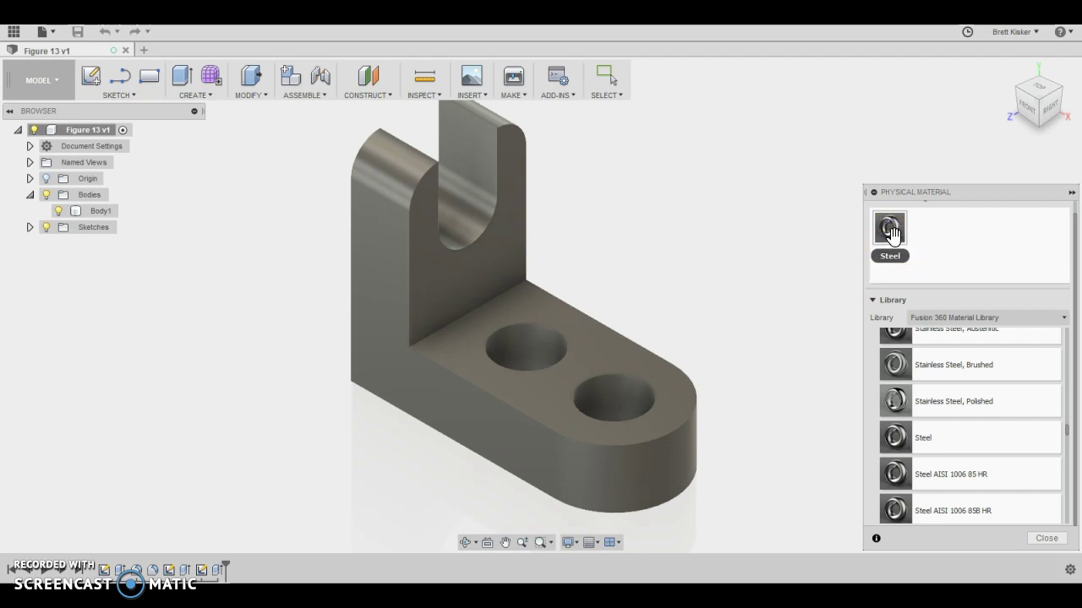
click(890, 230)
click(891, 231)
drag(891, 230, 583, 359)
click(937, 446)
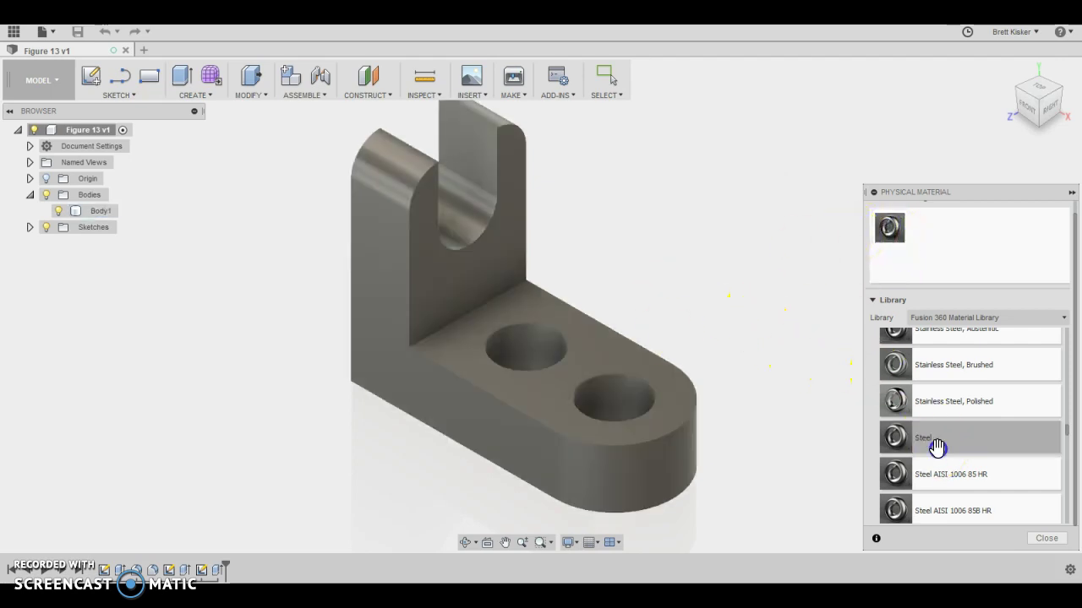
drag(936, 446, 459, 409)
click(181, 311)
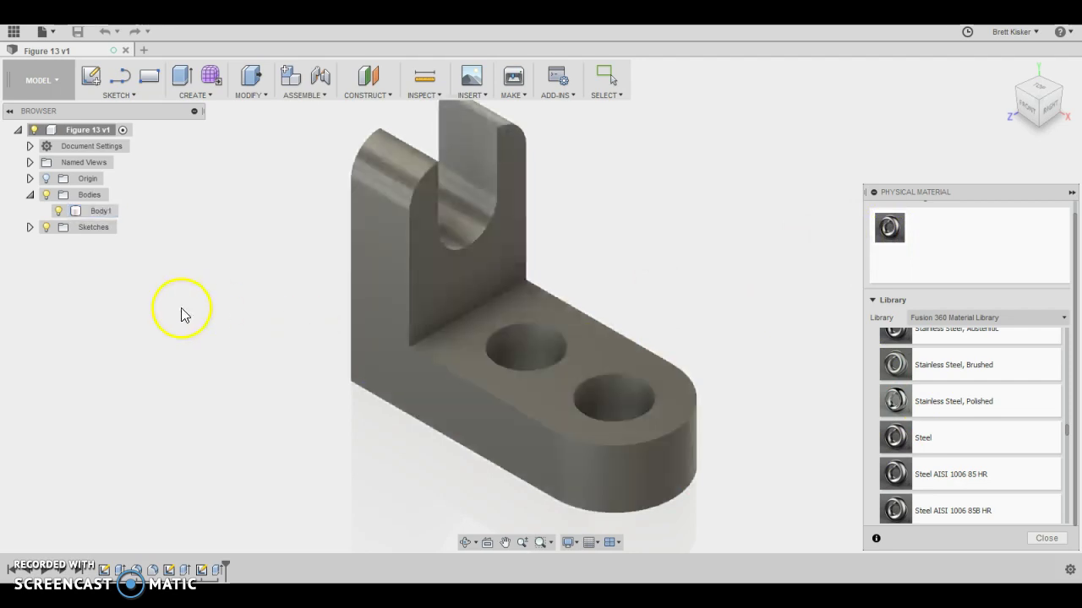
- Return to the PowerPoint slideshow
click(182, 521)
key(alt+Tab)
click(287, 355)
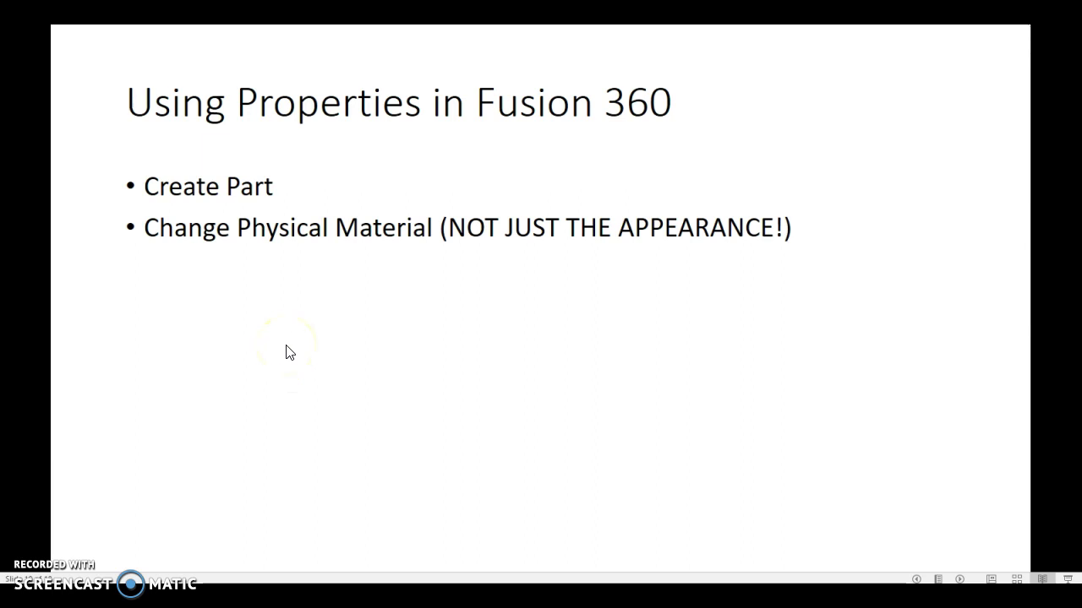
- Reveal the right-click Properties step, then show Information from Properties with 381.157 ouncemass circled
click(288, 350)
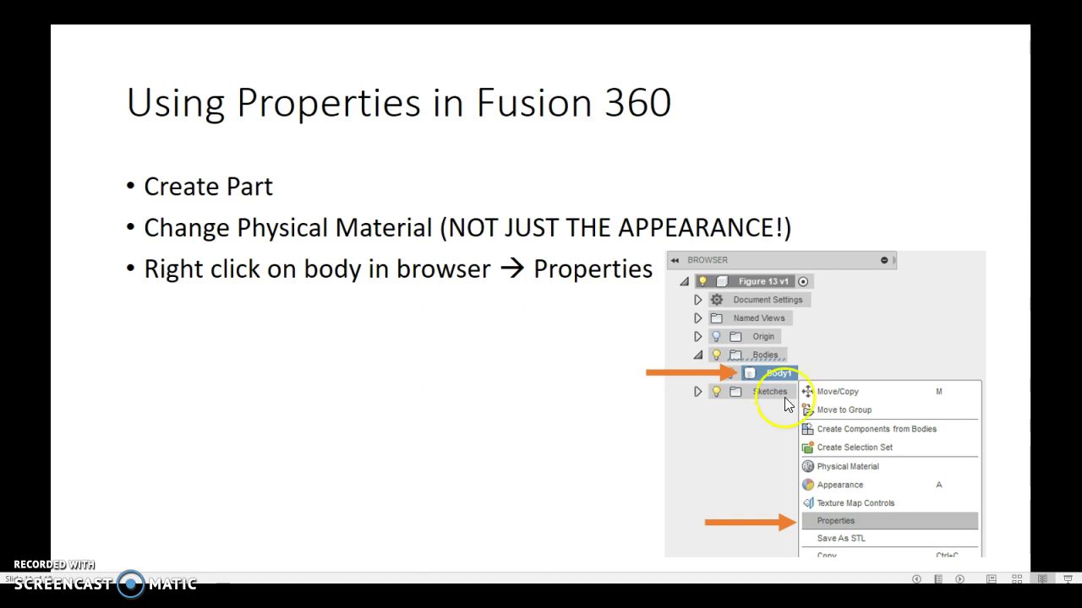
click(833, 519)
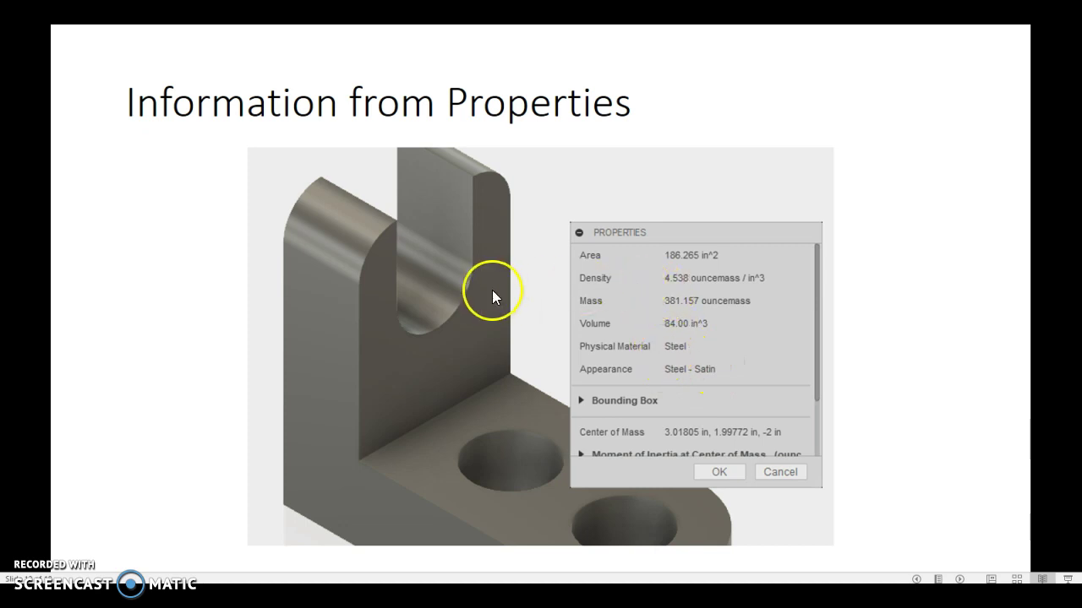
key(Right)
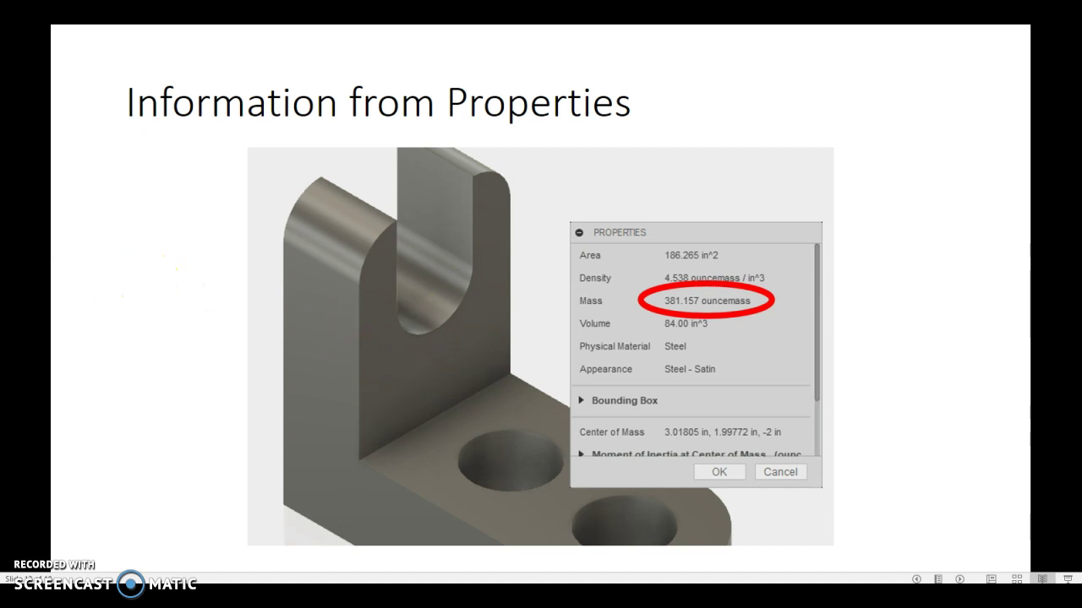
- Advance the presentation to the Math Time slide
key(Page_Down)
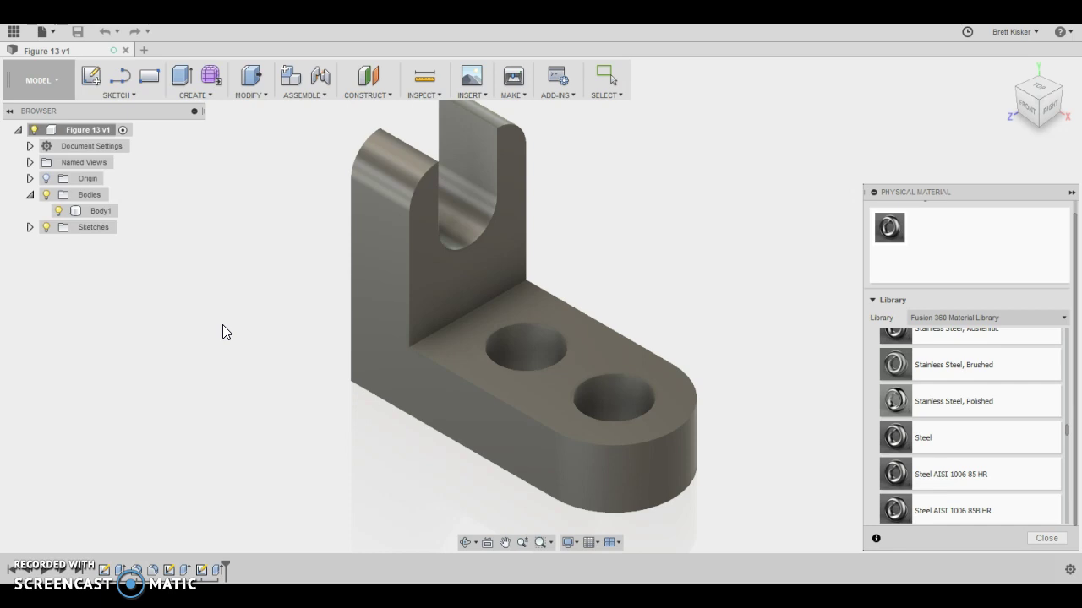
- Close the material library and open Body1's Properties showing mass 381.157 ouncemass and 84.00 in^3 volume
click(102, 213)
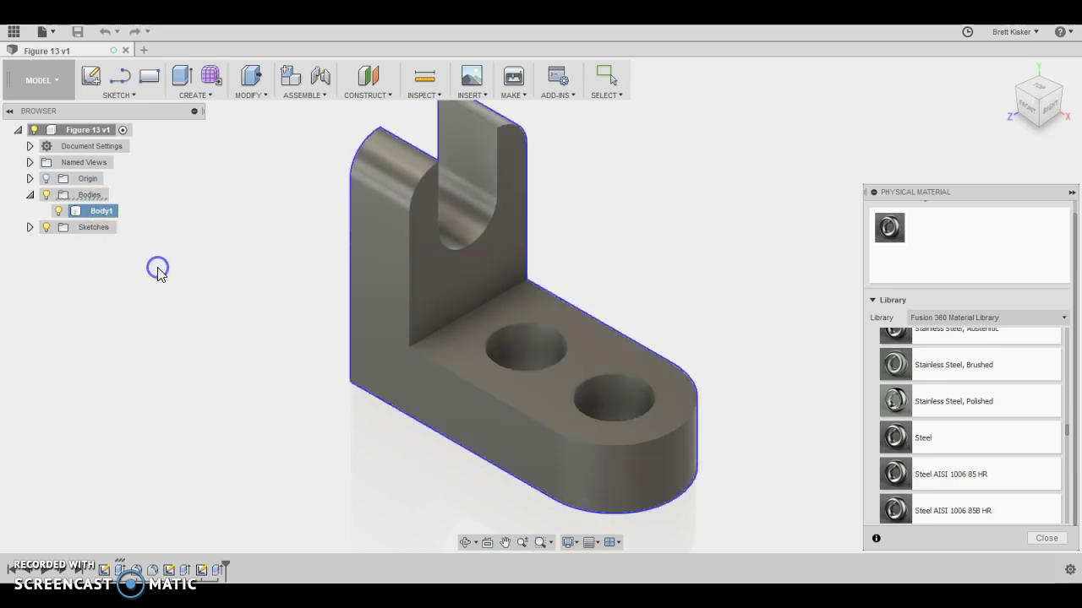
click(1046, 539)
right_click(100, 211)
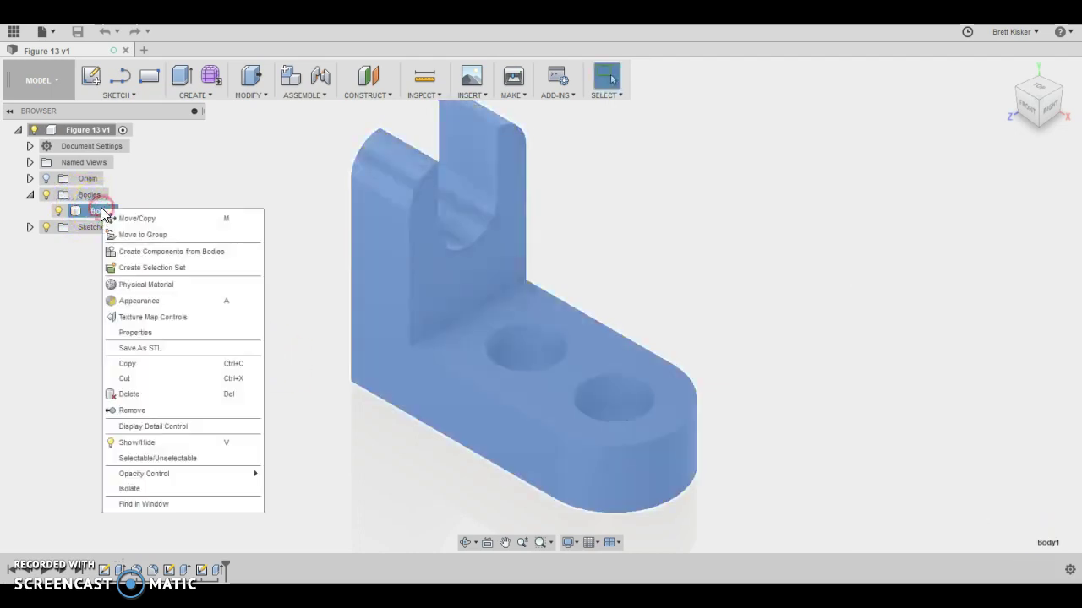
click(150, 333)
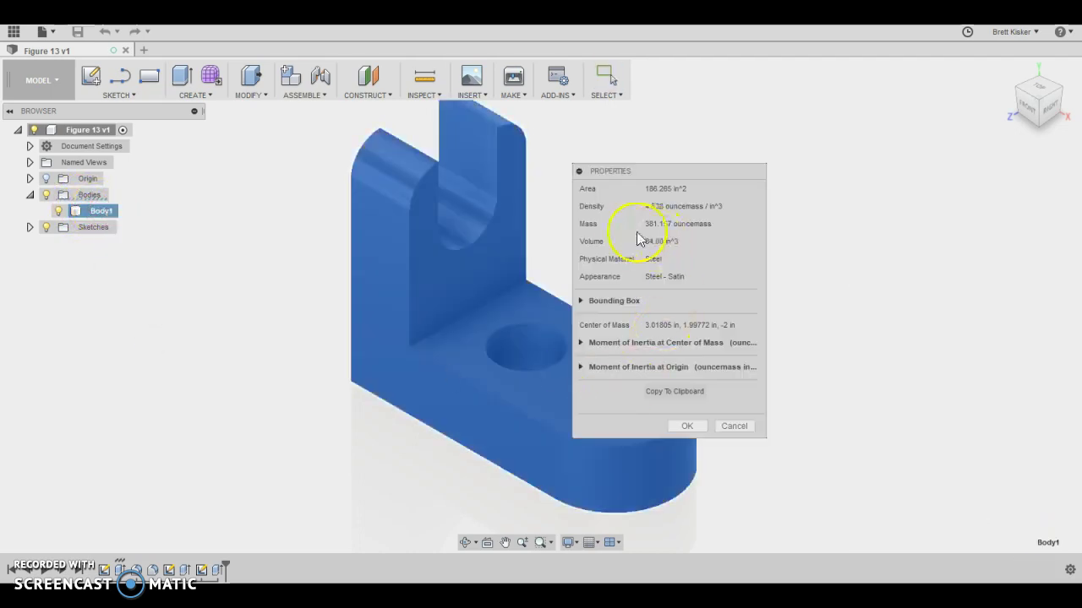